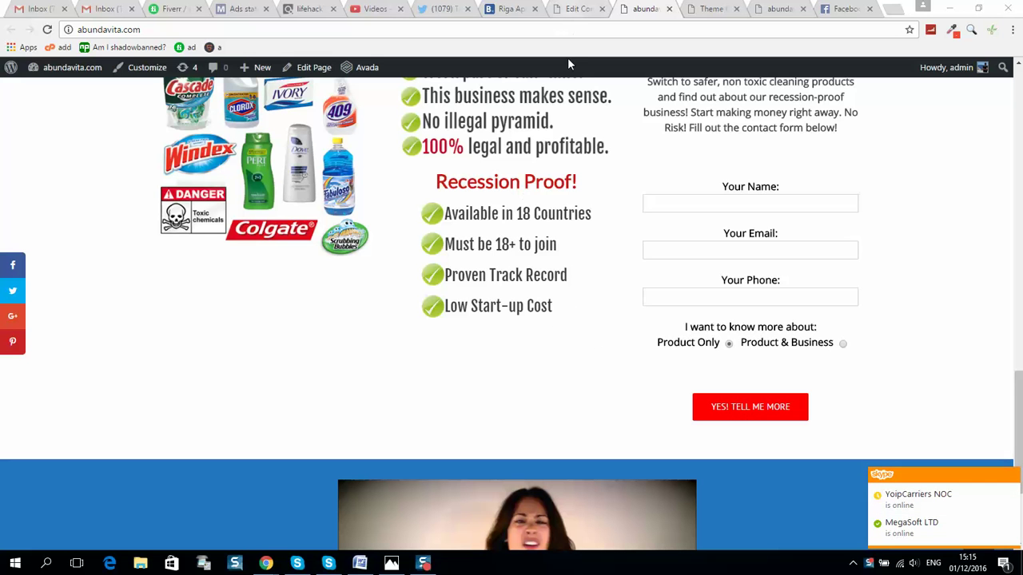
Step: Switch to the contact form editor and inspect the existing [submit id:knopka] line in the markup
click(576, 9)
click(233, 325)
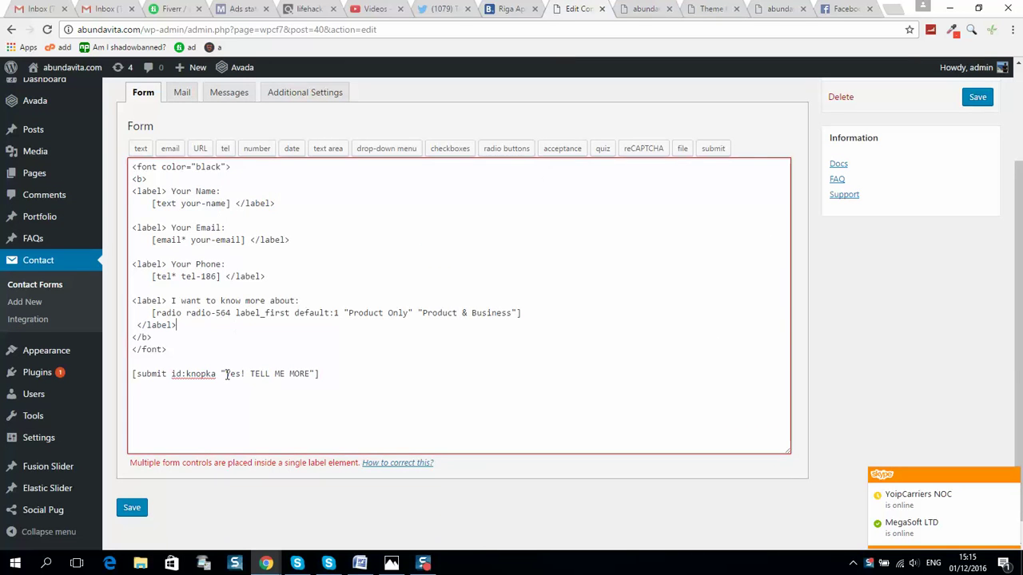
scroll(194, 210, up, 1)
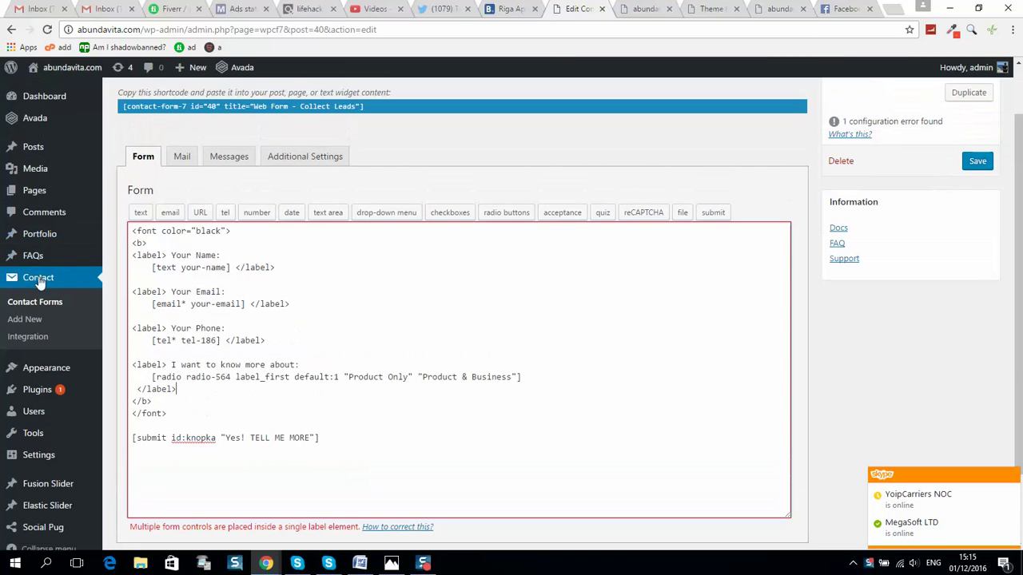
scroll(201, 437, down, 1)
drag(331, 349, 129, 349)
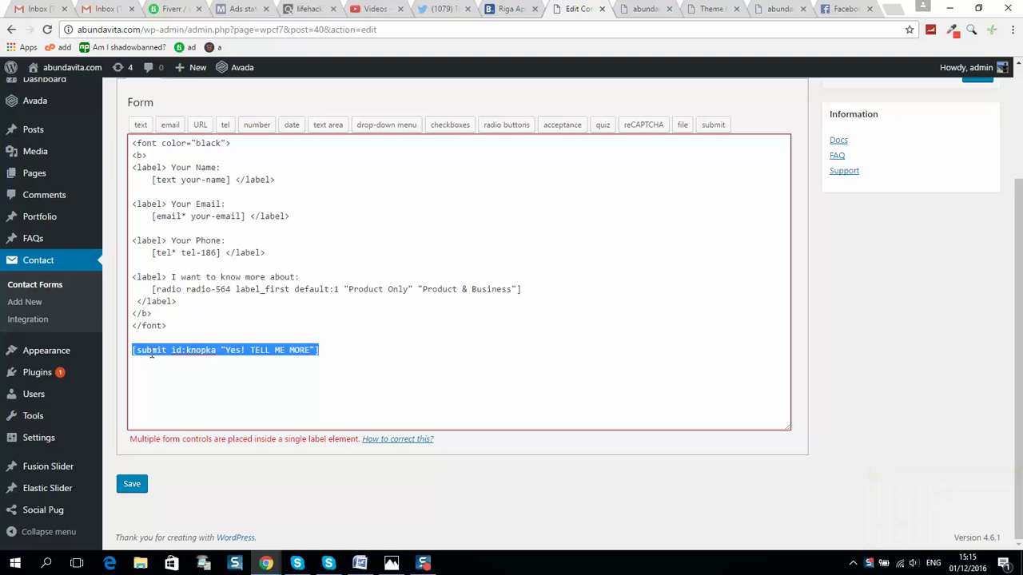
drag(171, 349, 212, 349)
click(232, 337)
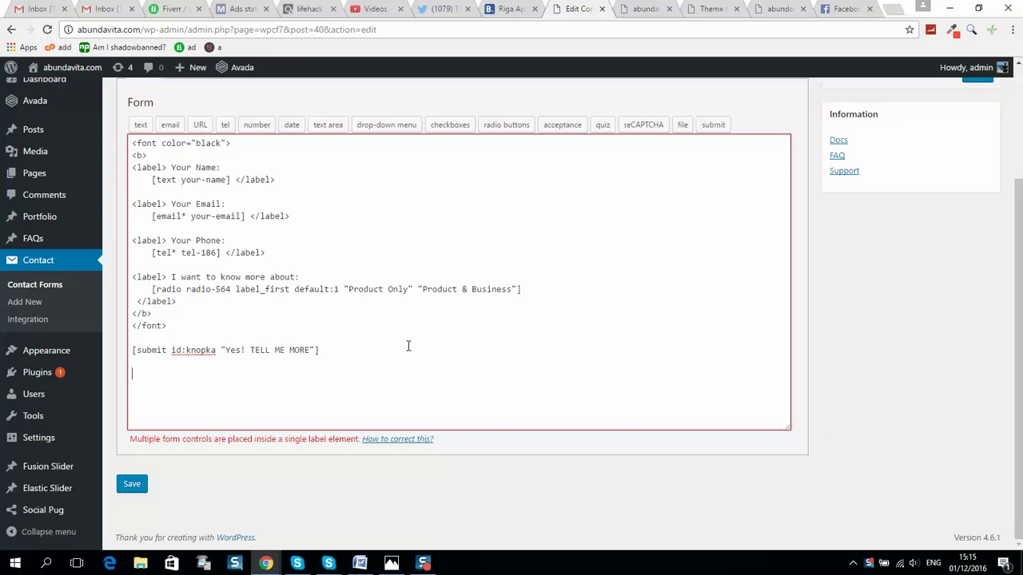
scroll(446, 254, up, 1)
drag(319, 413, 117, 409)
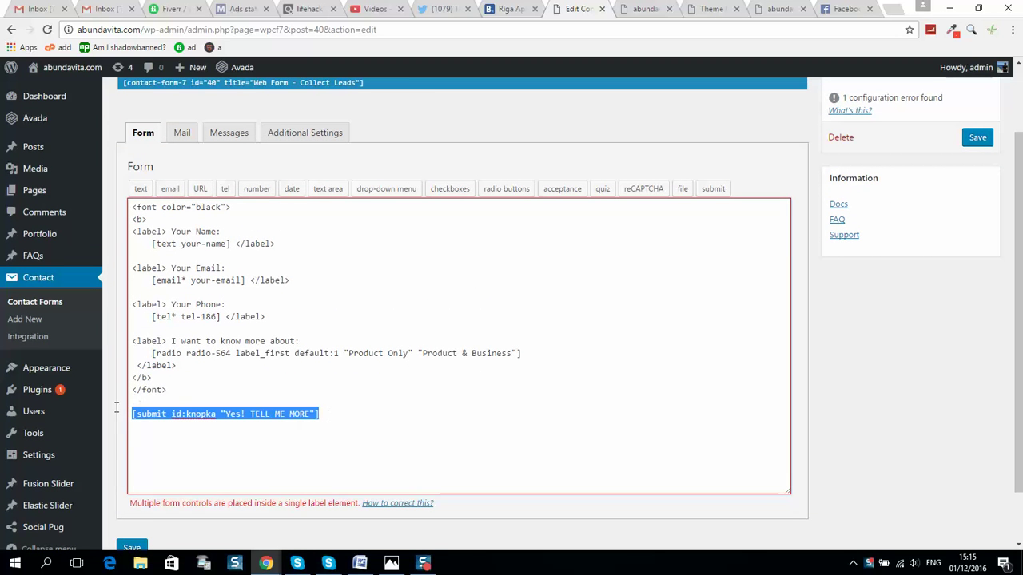
click(186, 432)
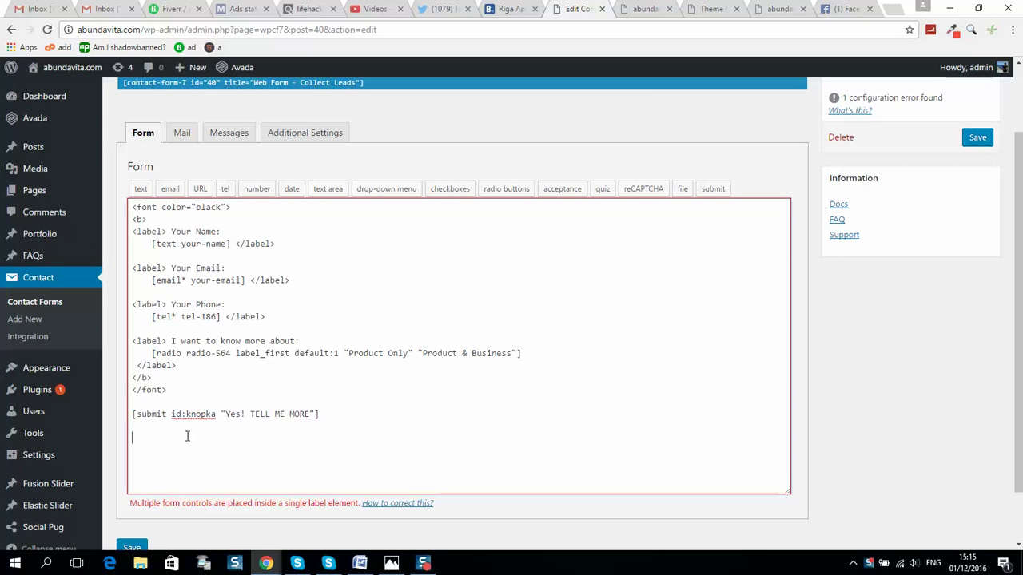
Step: Generate and insert a submit tag with id button1 and label 'Submit' into the form
click(713, 189)
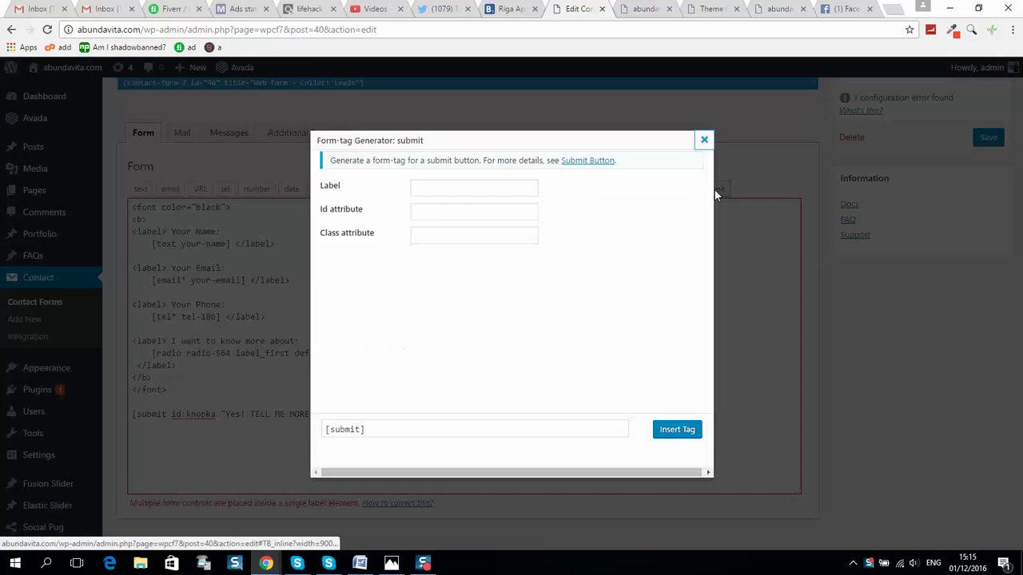
click(452, 194)
click(450, 211)
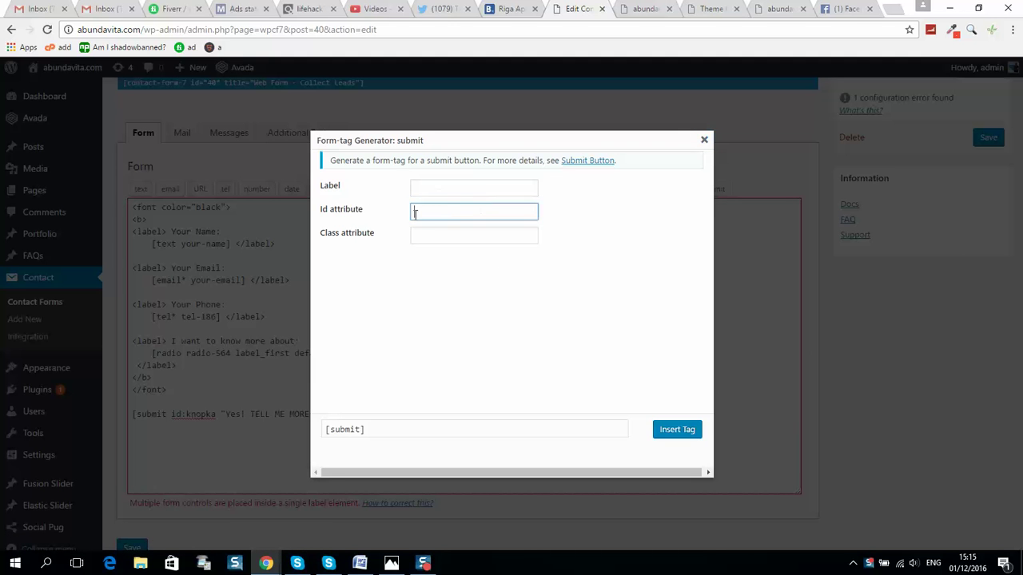
click(460, 208)
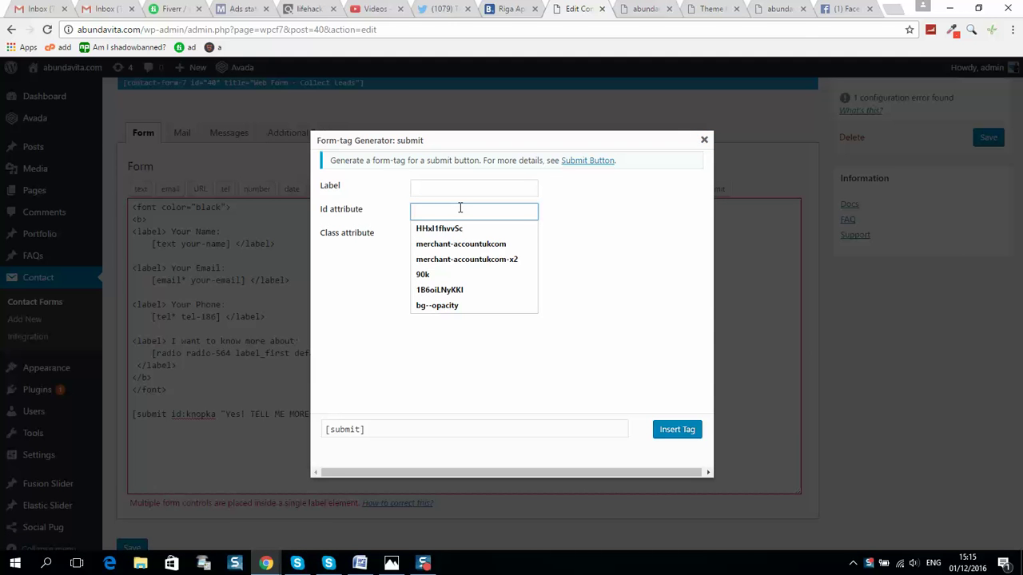
text(button1)
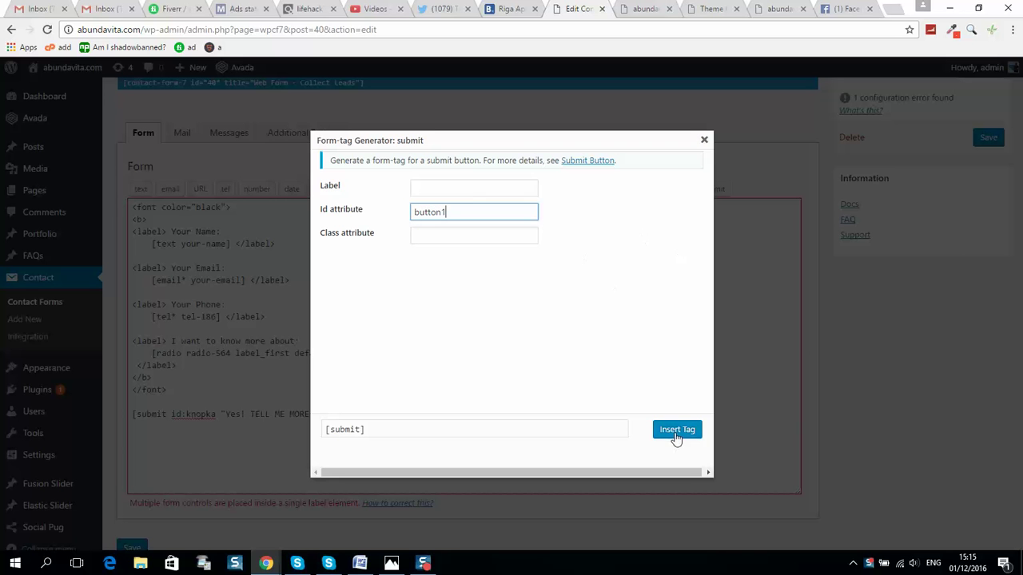
click(438, 180)
click(447, 188)
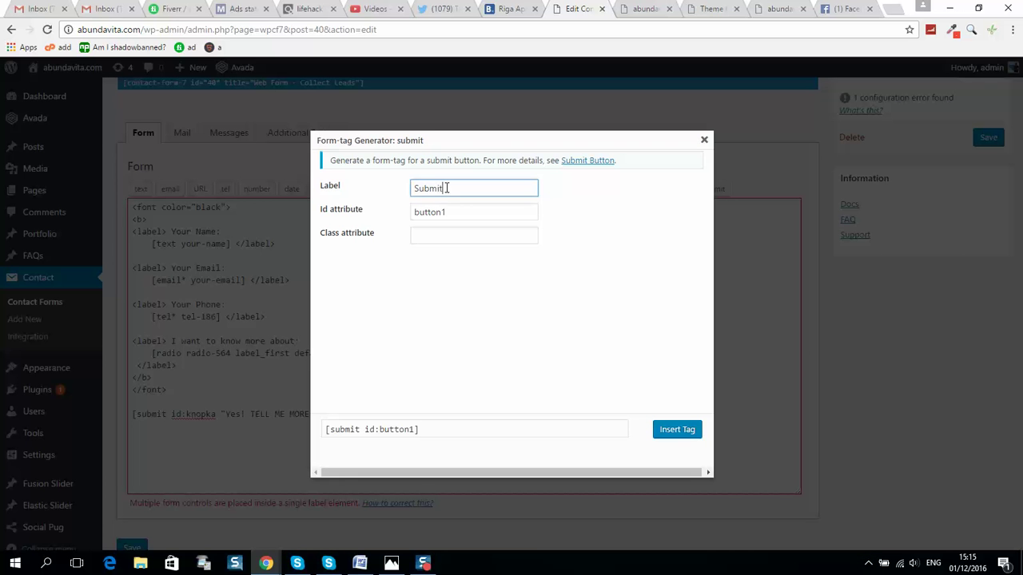
text(Submit)
click(657, 435)
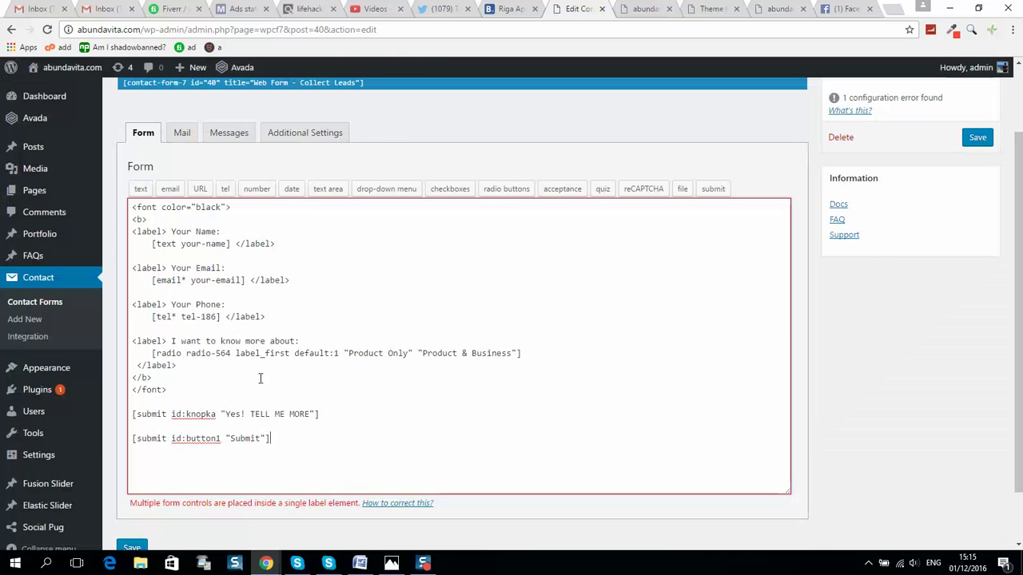
Step: Delete the [submit id:button1 "Submit"] line, keeping only the original knopka submit button
scroll(238, 413, down, 1)
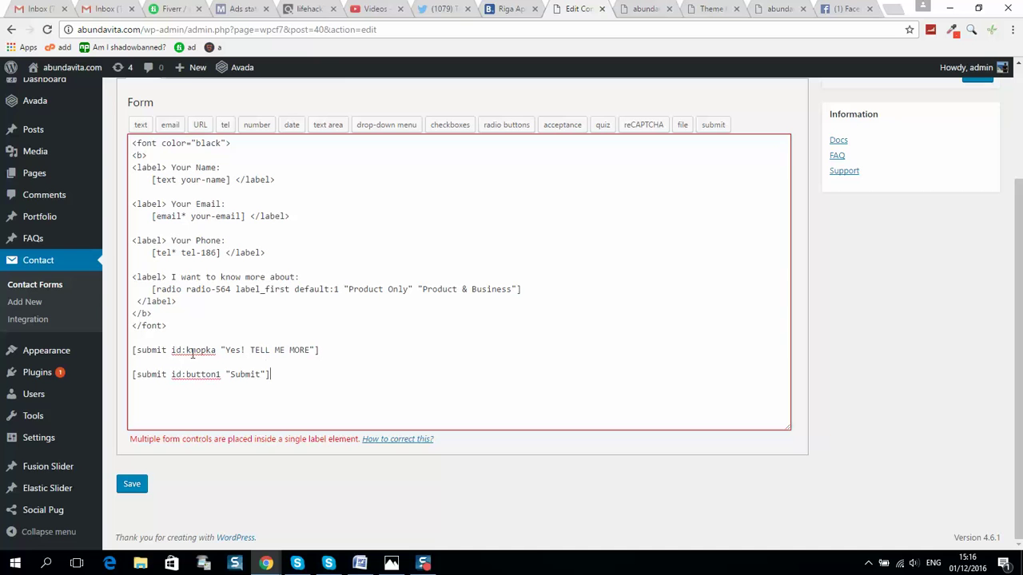
drag(325, 350, 116, 343)
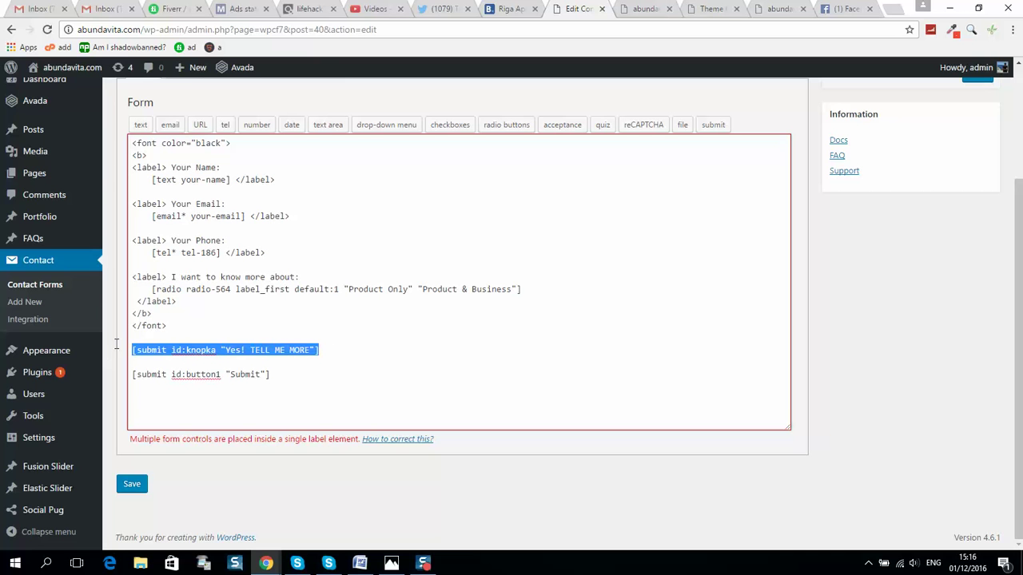
click(217, 374)
drag(272, 374, 110, 371)
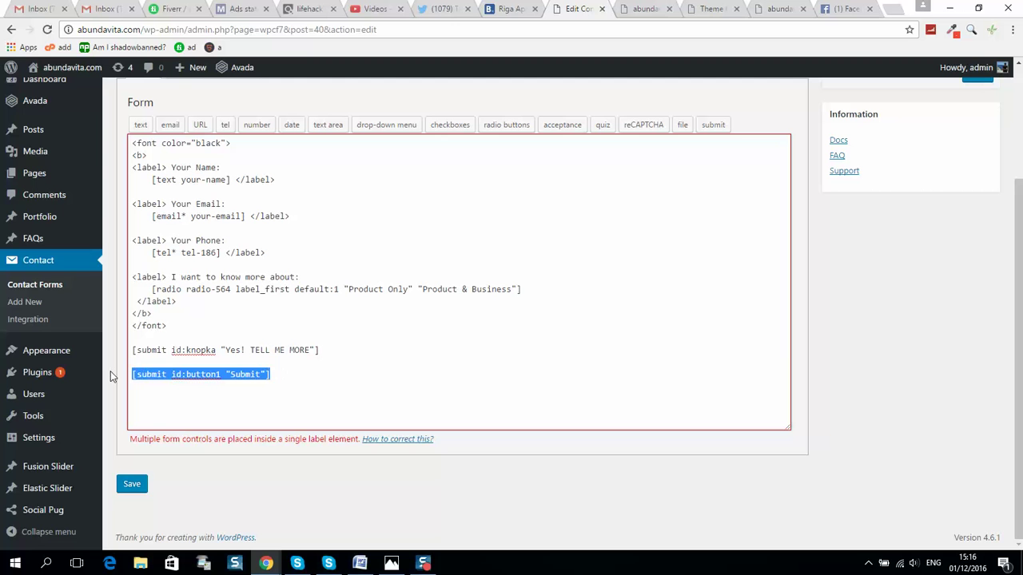
key(BackSpace)
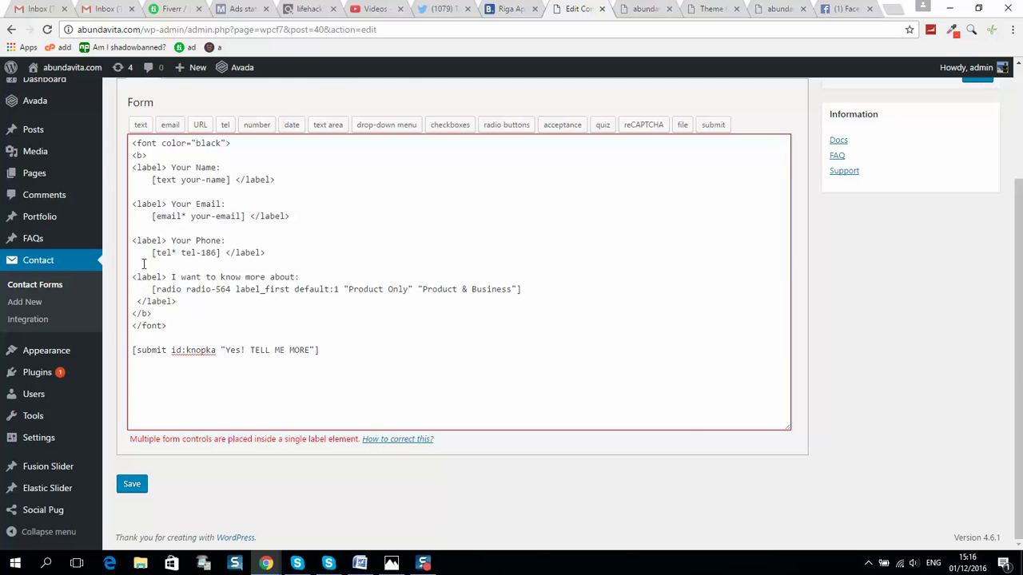
click(637, 10)
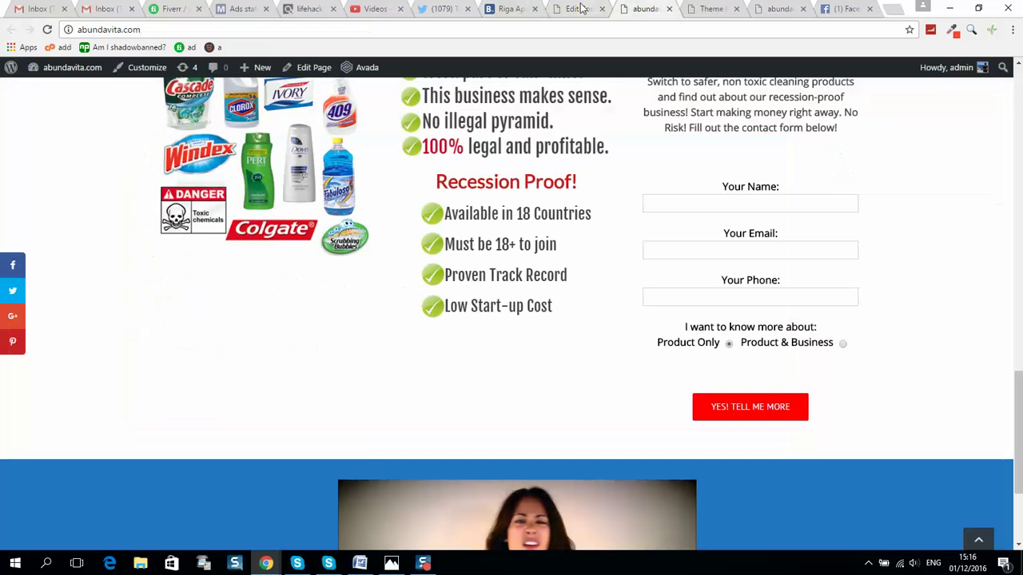
click(577, 9)
Step: Open Avada's Custom CSS section showing the #knopka rule: white text, rgb(255, 0, 0) background
mouse_move(58, 345)
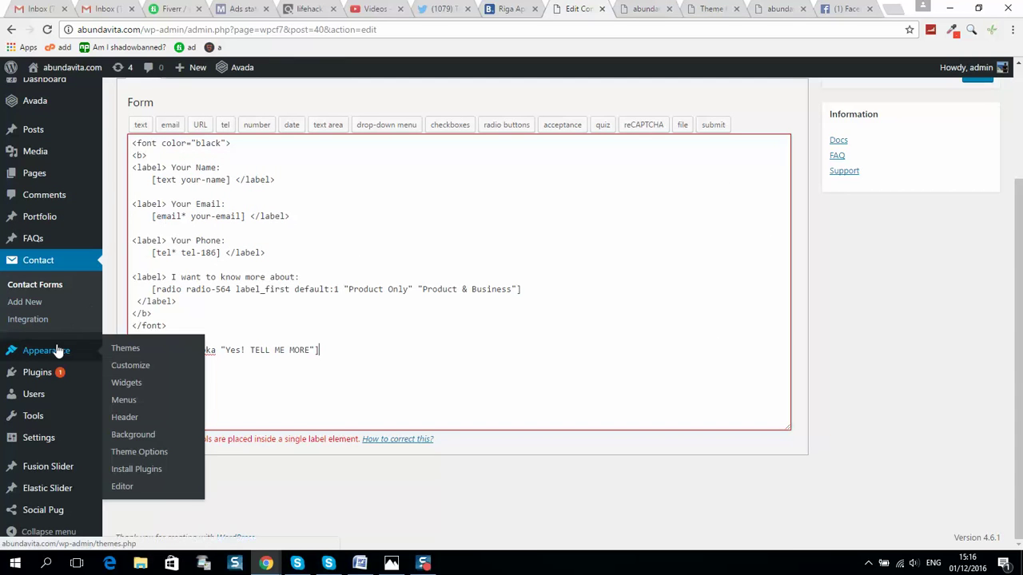
right_click(165, 456)
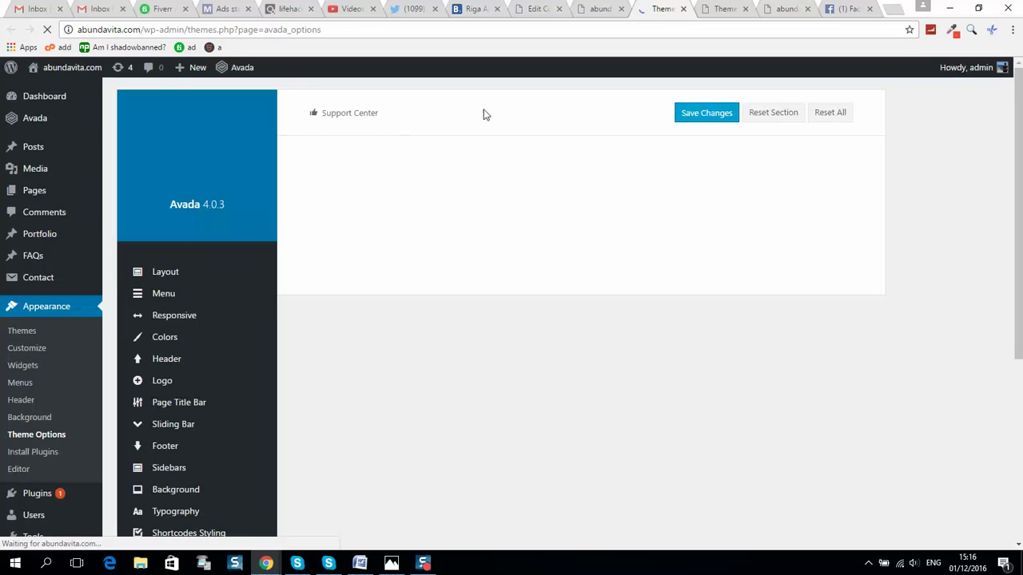
scroll(206, 252, down, 3)
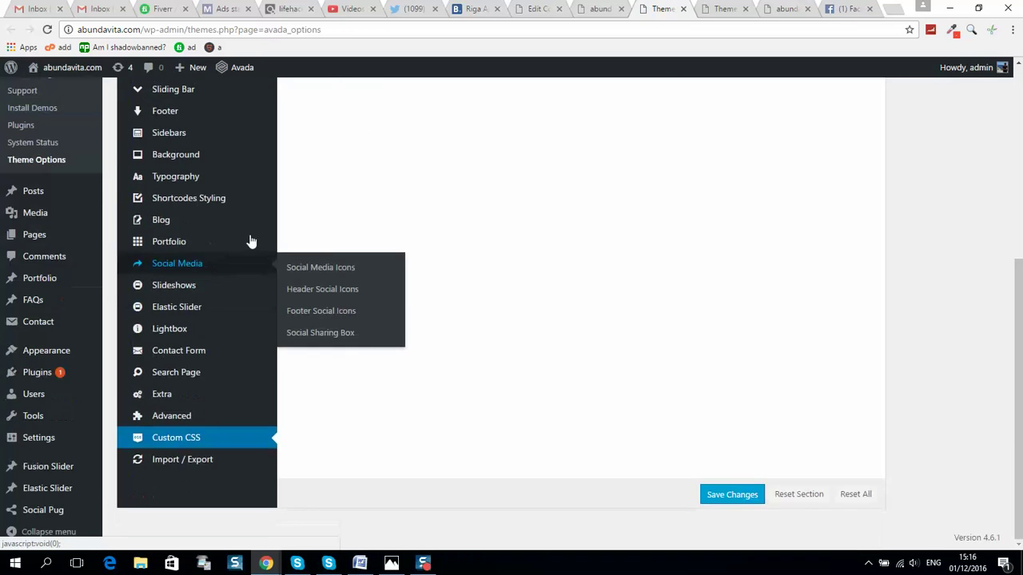
scroll(246, 175, up, 2)
scroll(229, 228, down, 5)
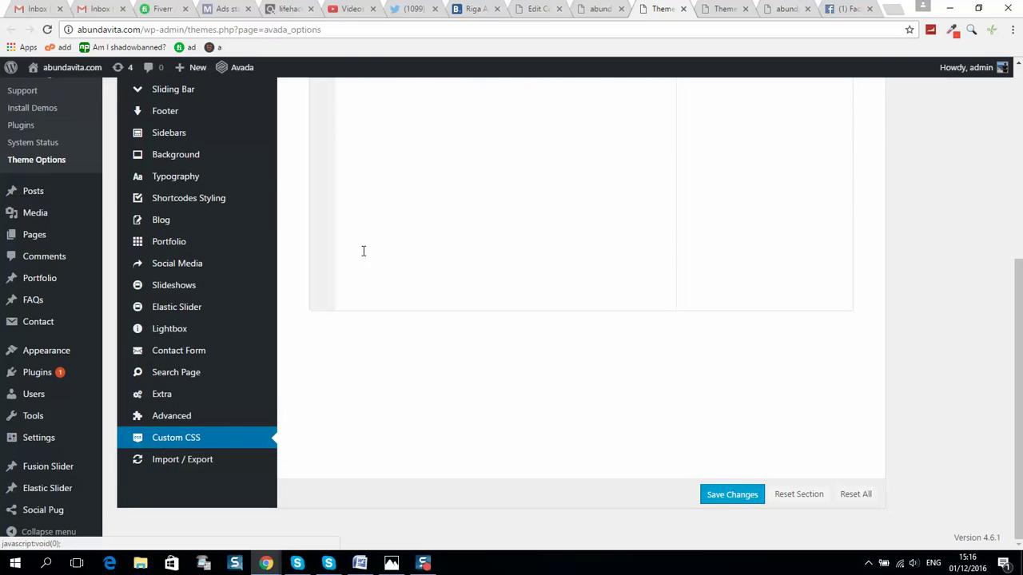
scroll(440, 253, up, 5)
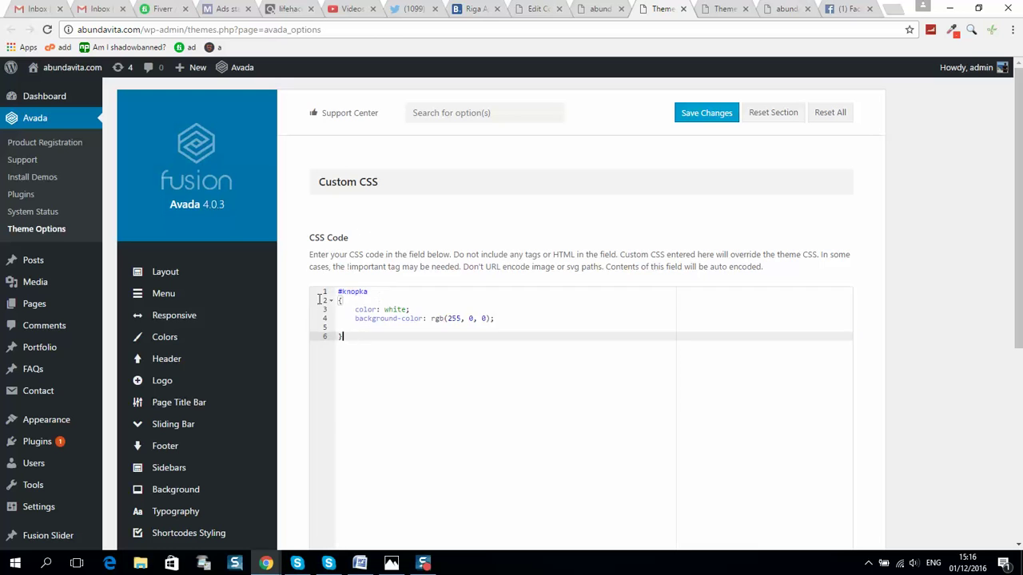
key(ctrl+a)
click(365, 293)
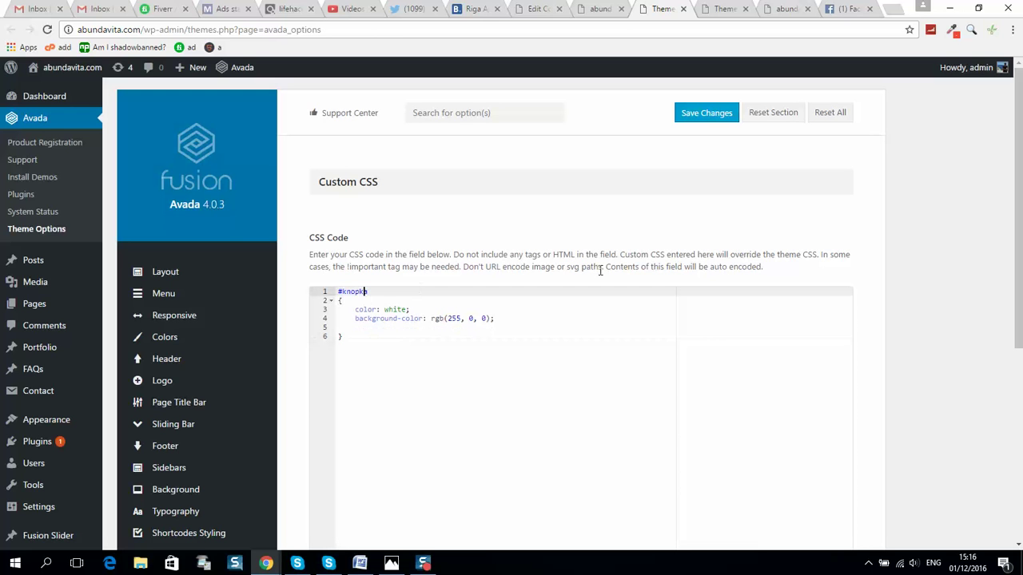
key(shift+Left)
key(shift+Left)
key(shift+Left)
key(shift+Left)
click(585, 11)
click(549, 10)
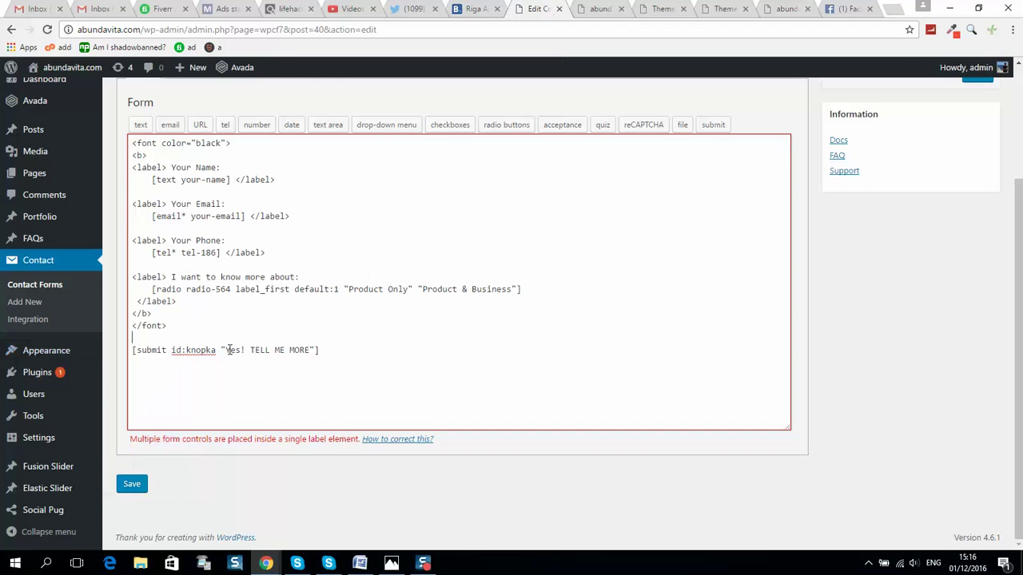
drag(186, 350, 216, 351)
click(598, 15)
click(650, 12)
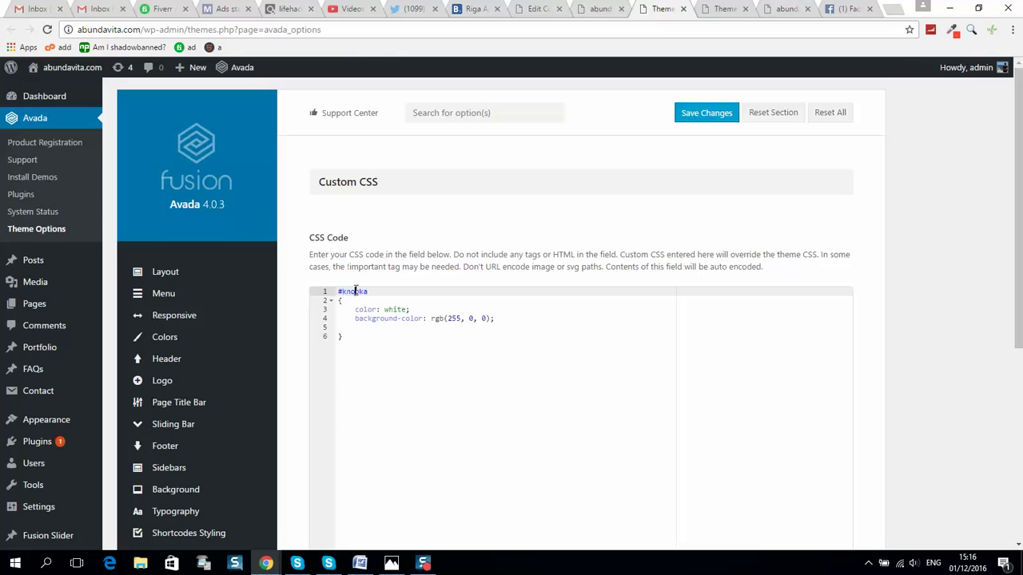
drag(383, 291, 337, 290)
click(344, 301)
click(335, 337)
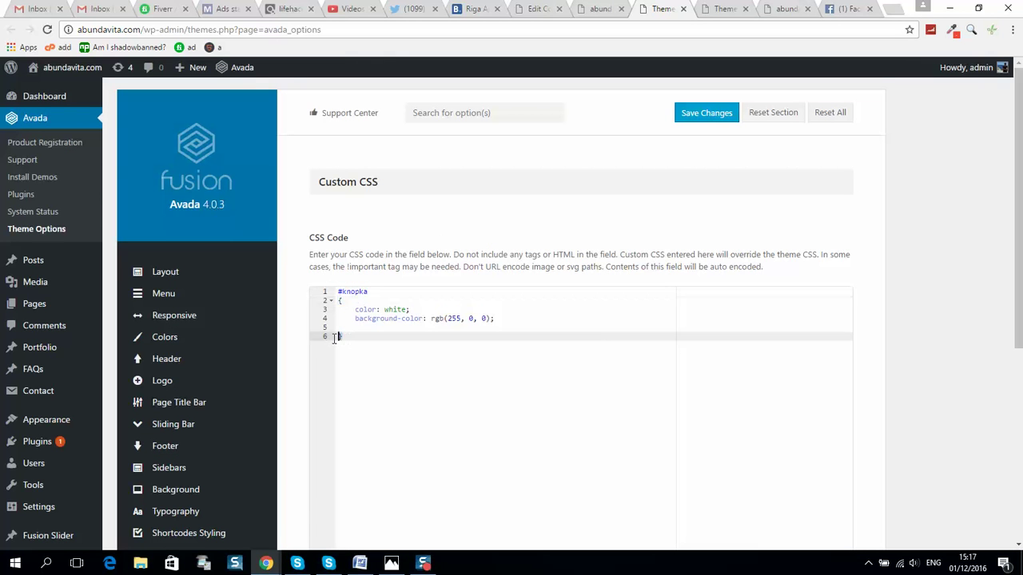
click(377, 311)
drag(354, 309, 426, 307)
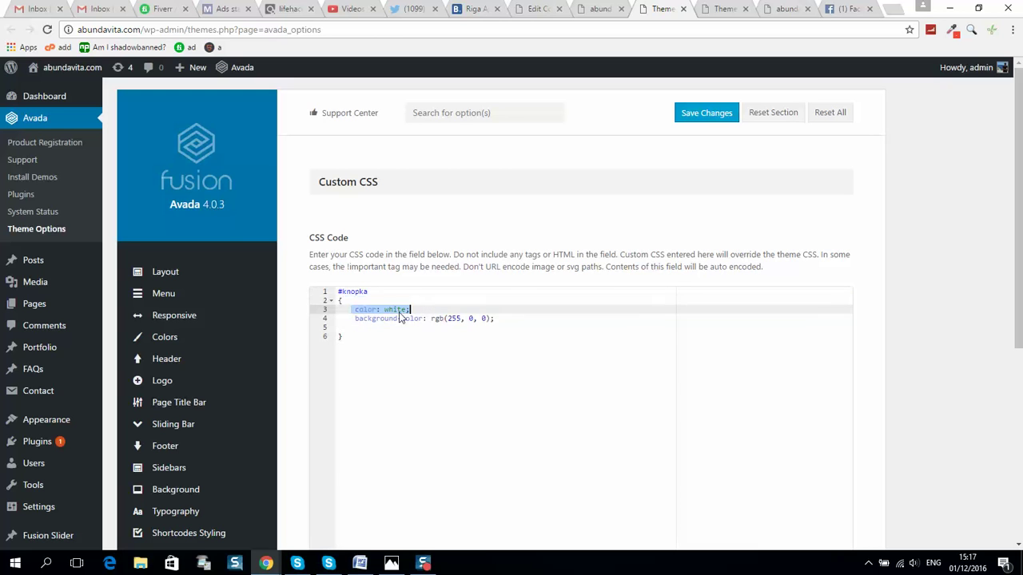
click(388, 310)
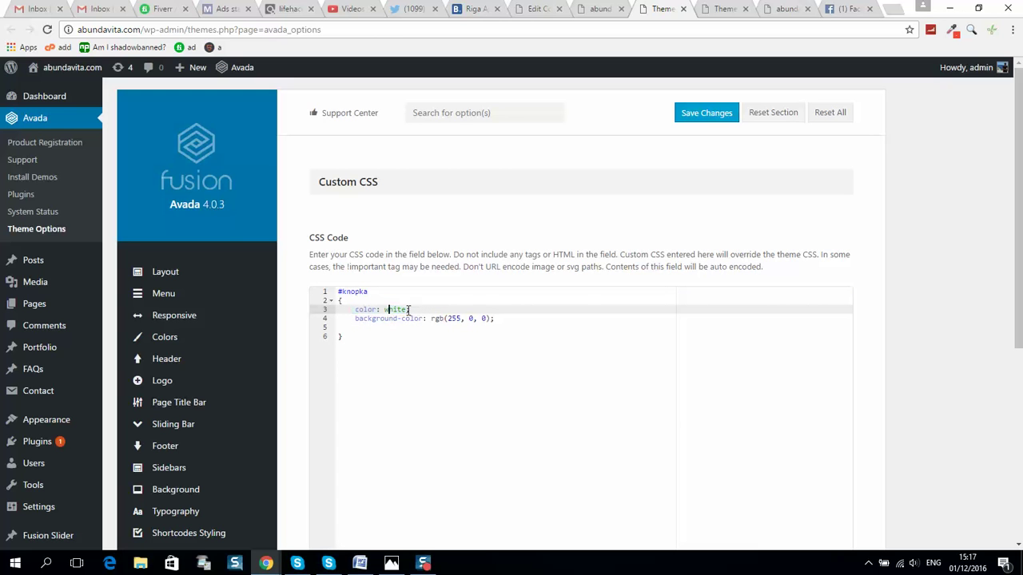
double_click(390, 310)
click(358, 318)
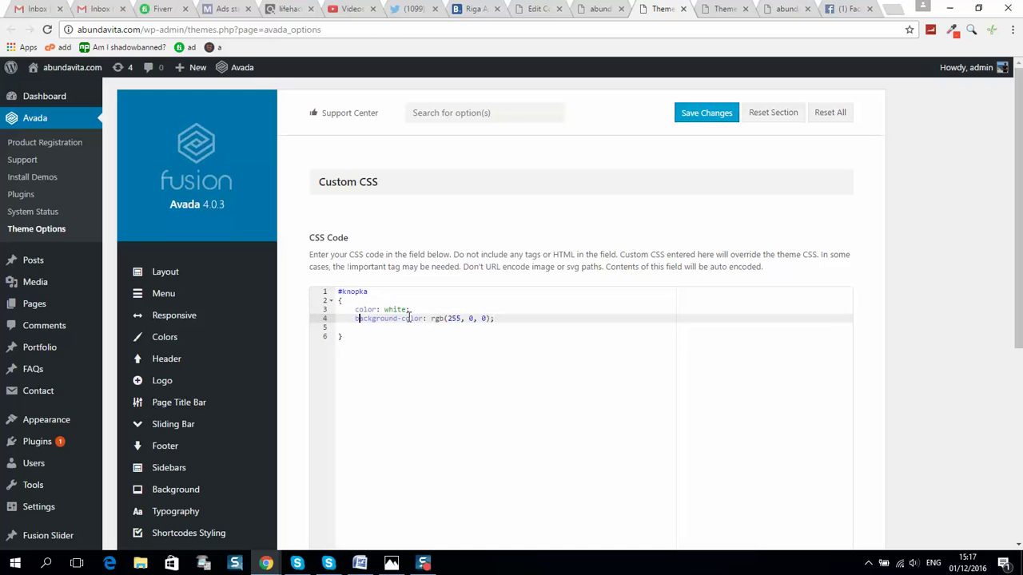
click(458, 320)
click(892, 9)
Step: Search Google for 'black rgb' and open the color-hex page for #000000
text(www.google.com)
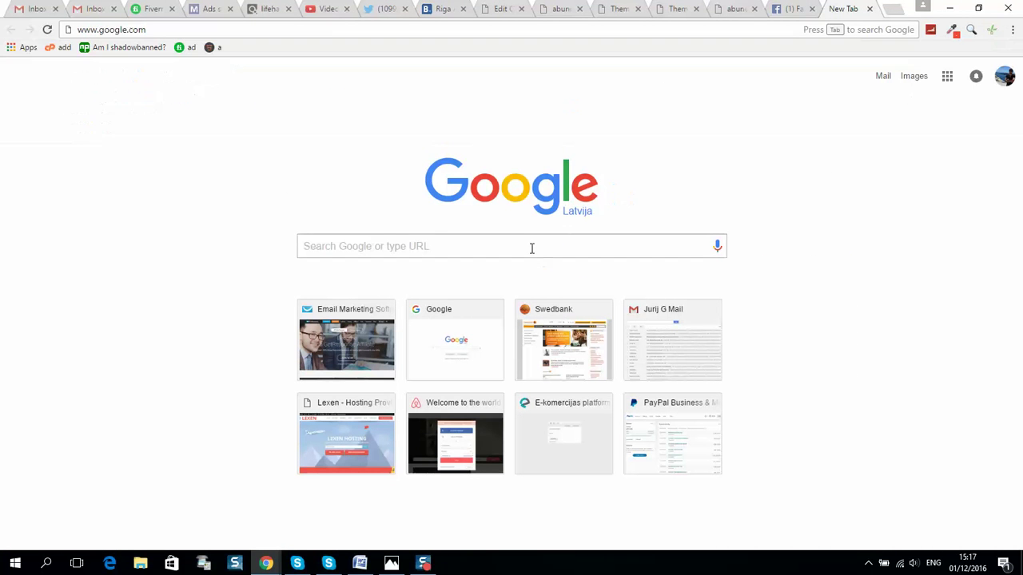
click(531, 249)
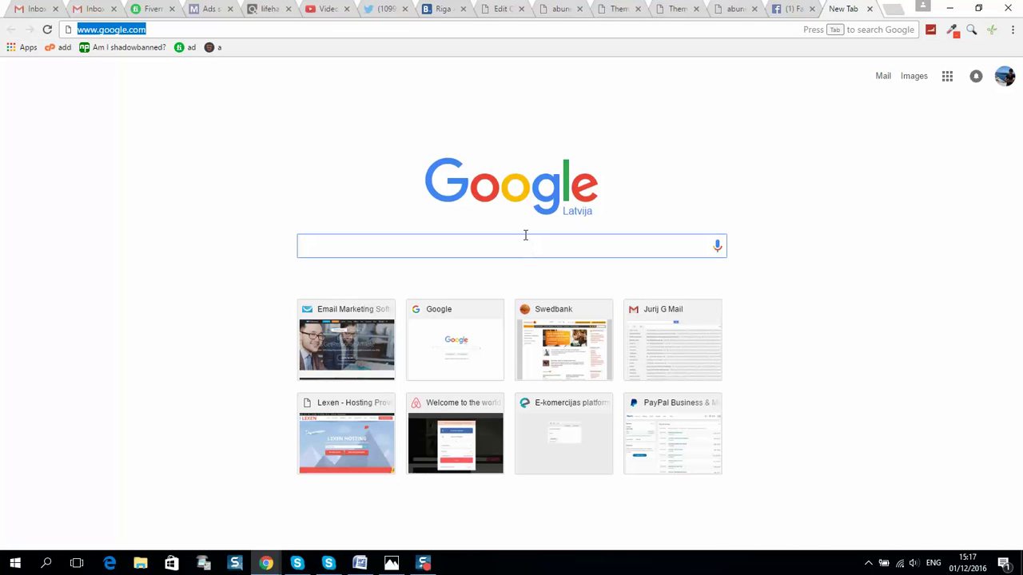
text(black )
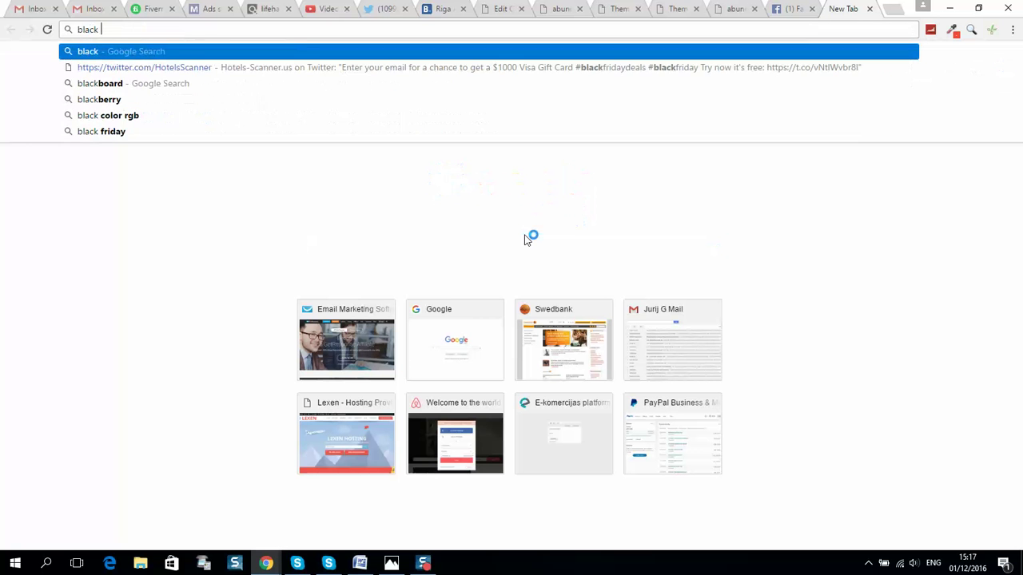
text(rgb)
key(Return)
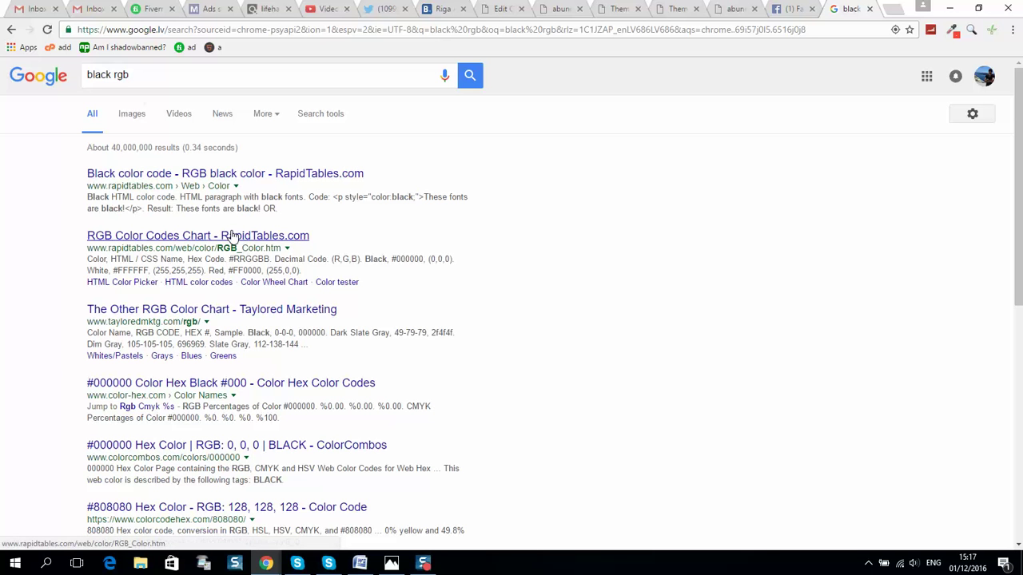
click(188, 384)
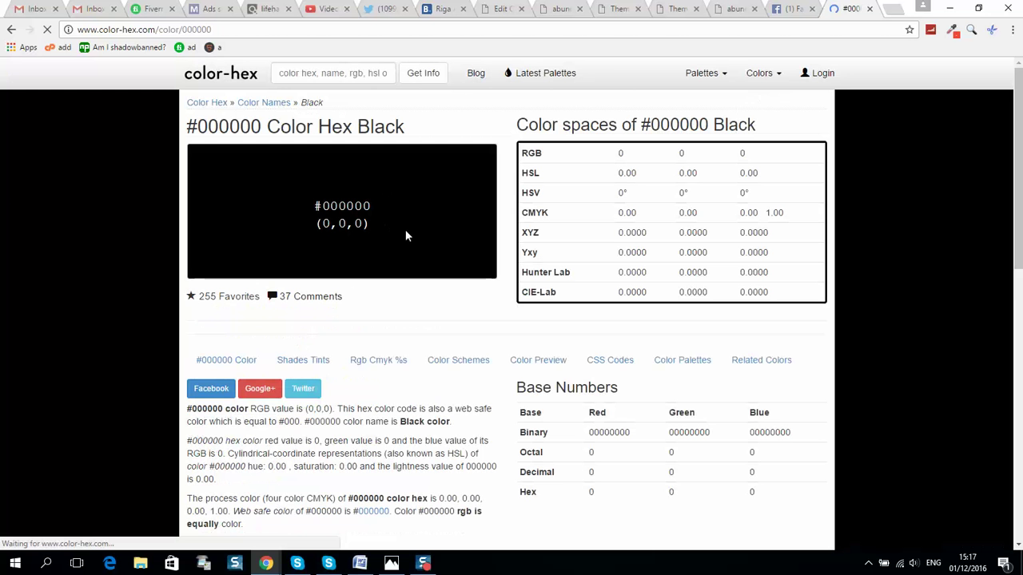
Step: Pick red #f43f3f on color-hex.com and select its RGB value 244,63,63
scroll(308, 194, down, 1)
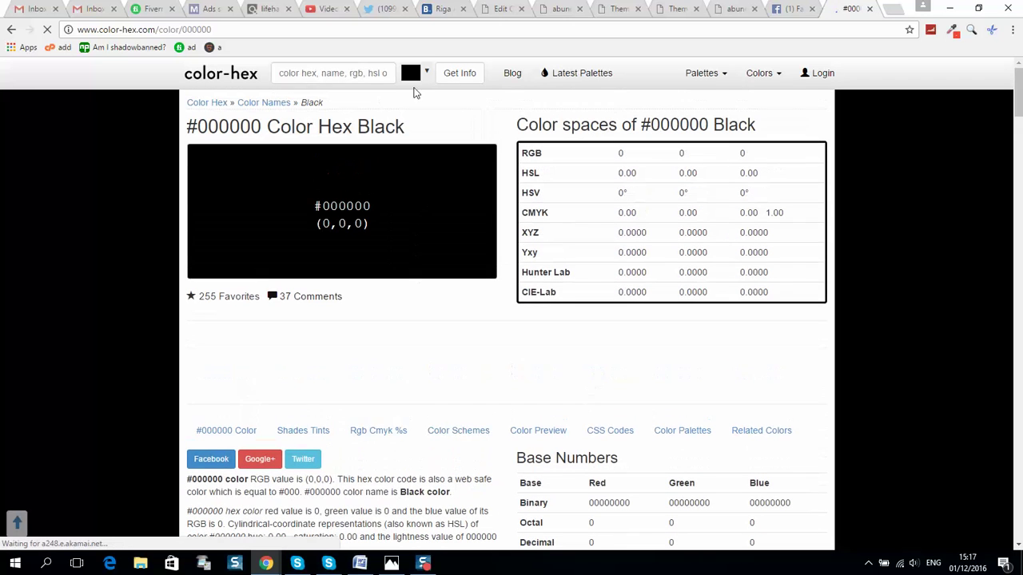
click(410, 72)
click(464, 96)
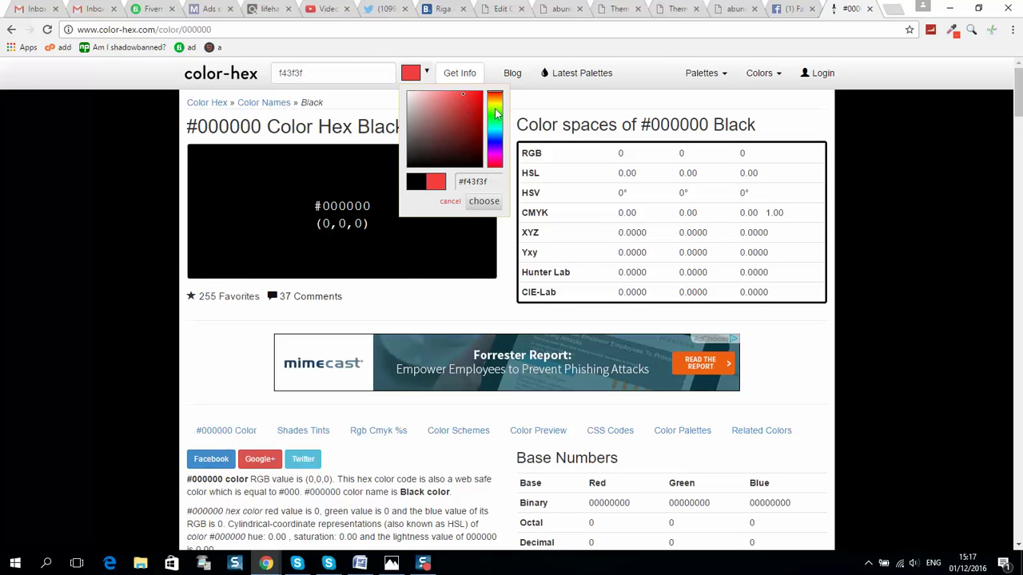
click(483, 200)
drag(384, 305, 384, 309)
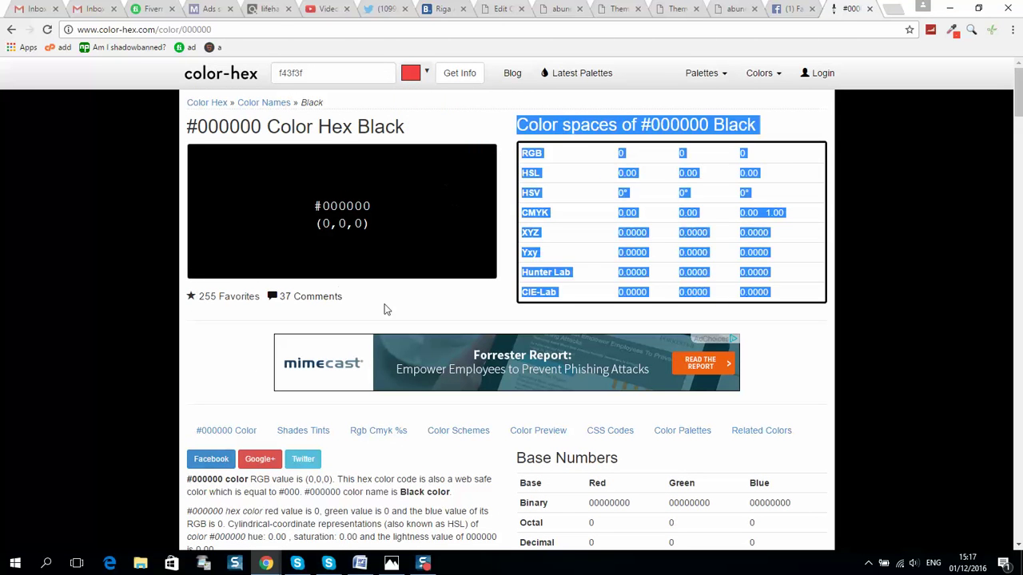
click(458, 78)
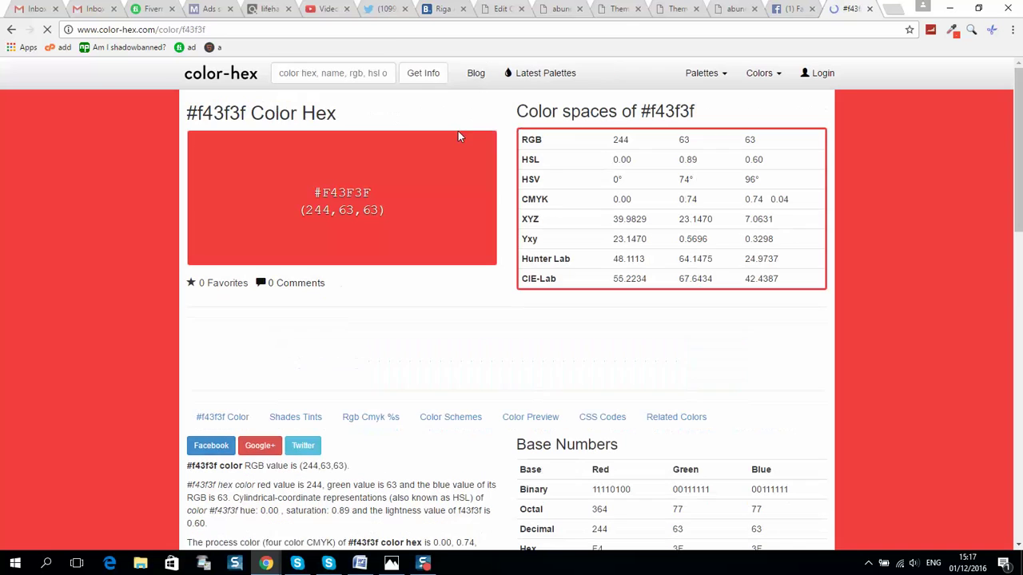
triple_click(368, 209)
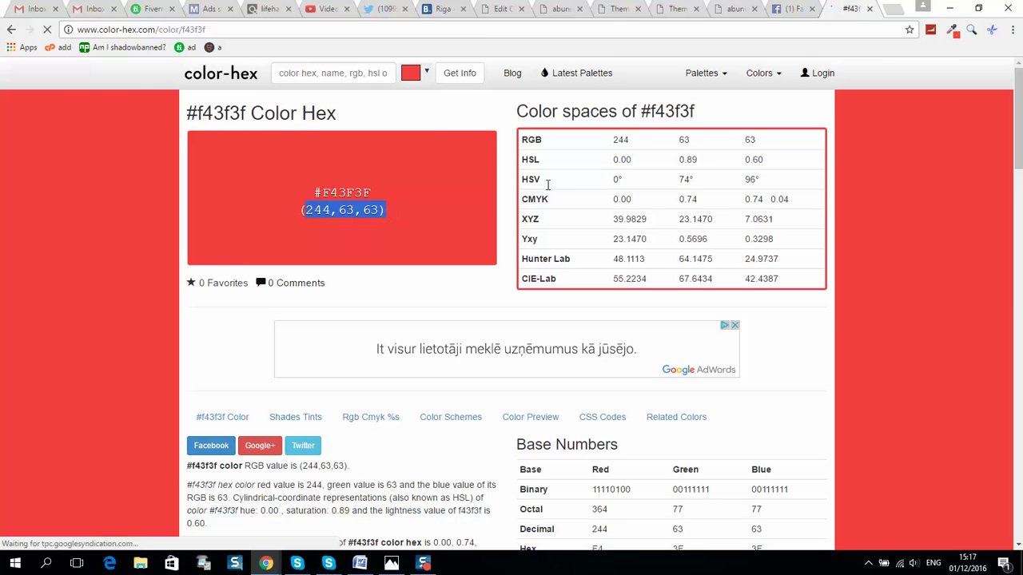
Step: Close the color-hex tab and check the #knopka background value rgb(255, 0, 0) in Custom CSS
click(869, 9)
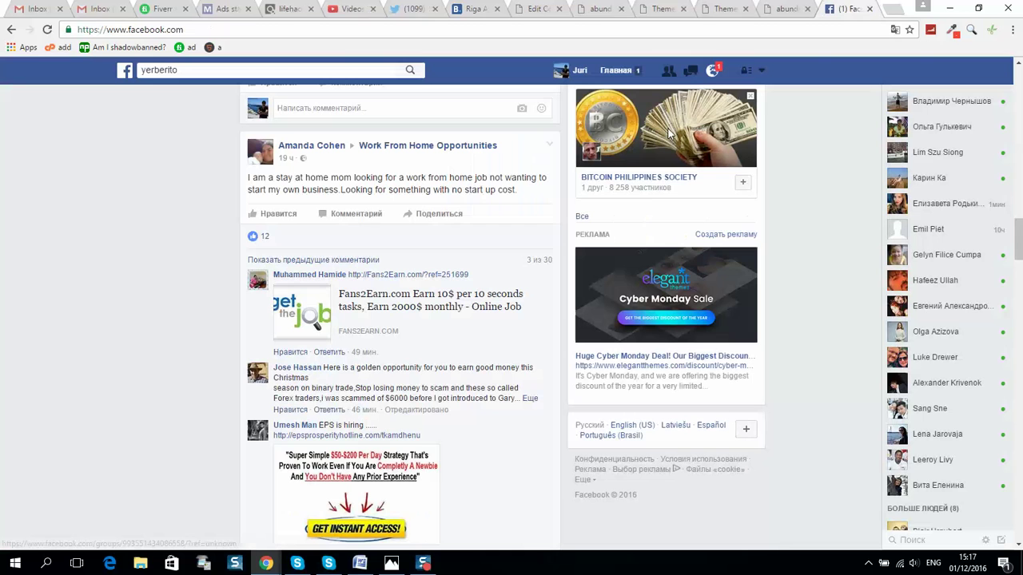
click(666, 9)
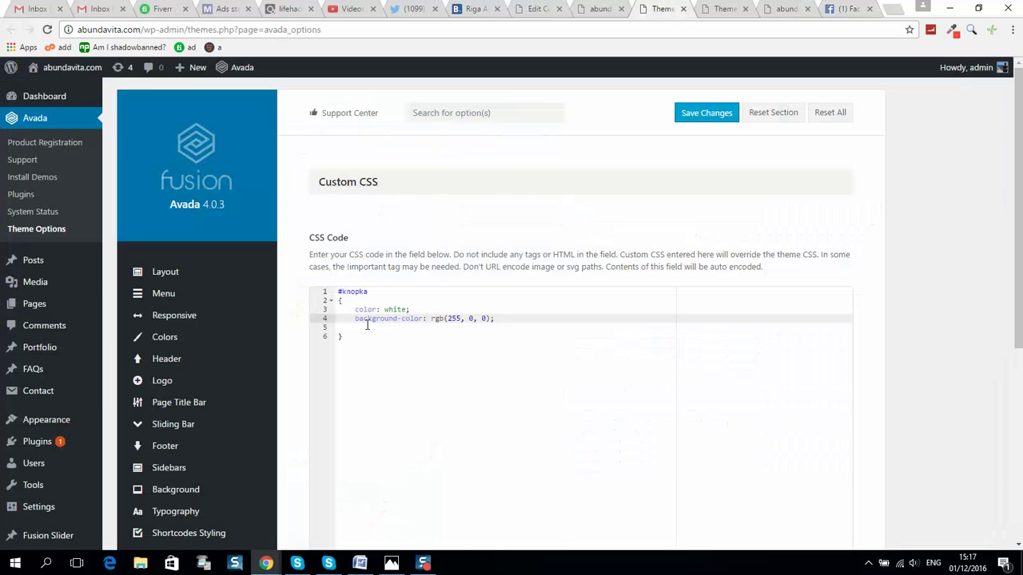
drag(489, 319, 437, 318)
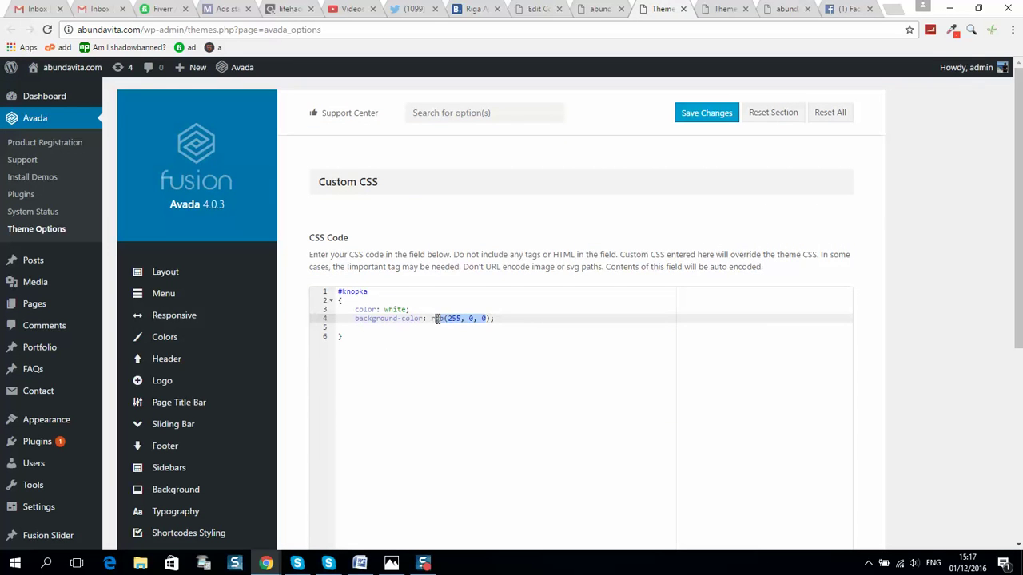
click(536, 318)
key(ctrl+Tab)
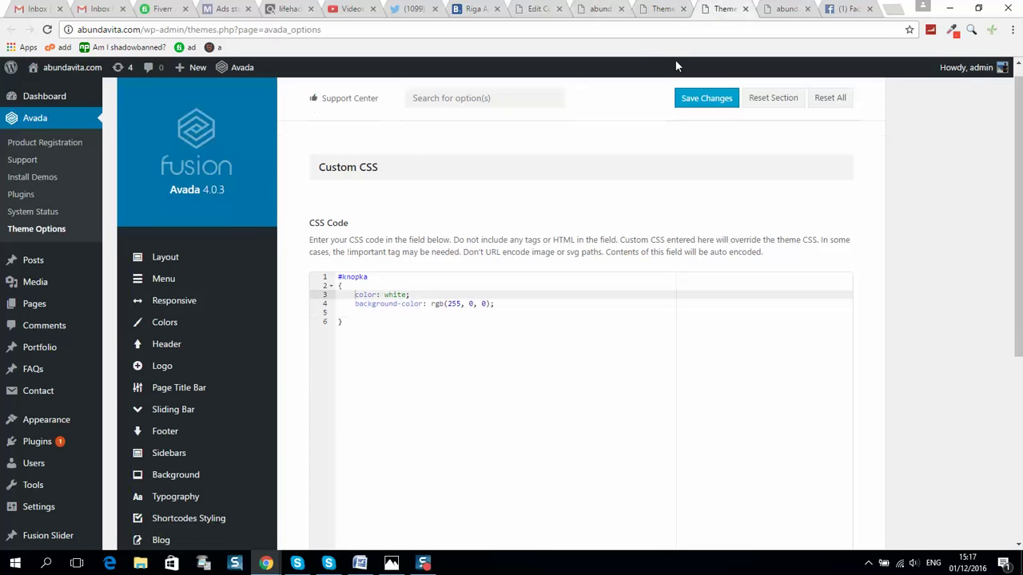
Step: Close the extra Theme Options tab and scroll abundavita.com to the red 'YES! TELL ME MORE' button
click(745, 9)
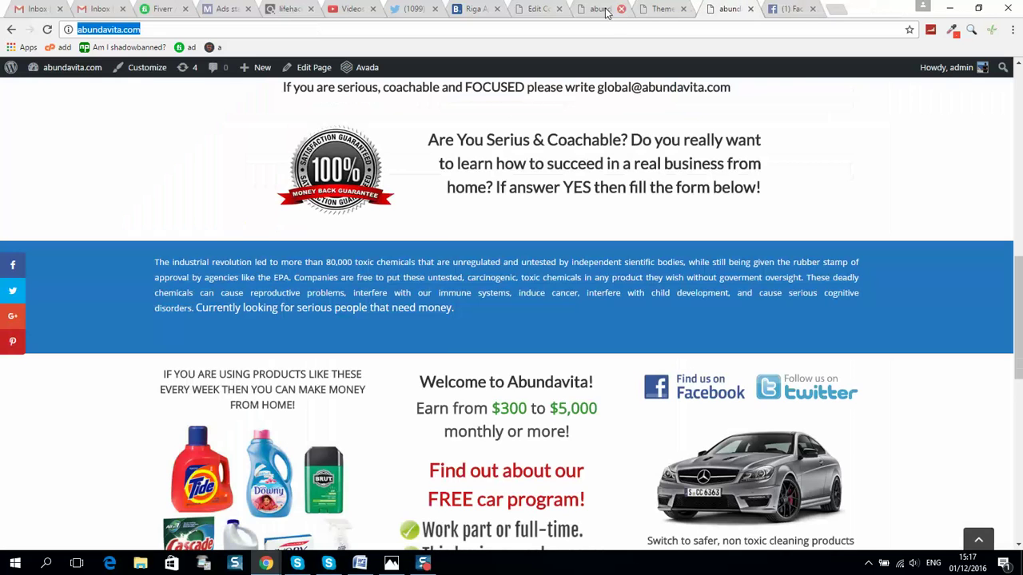
scroll(668, 256, down, 5)
scroll(730, 368, down, 1)
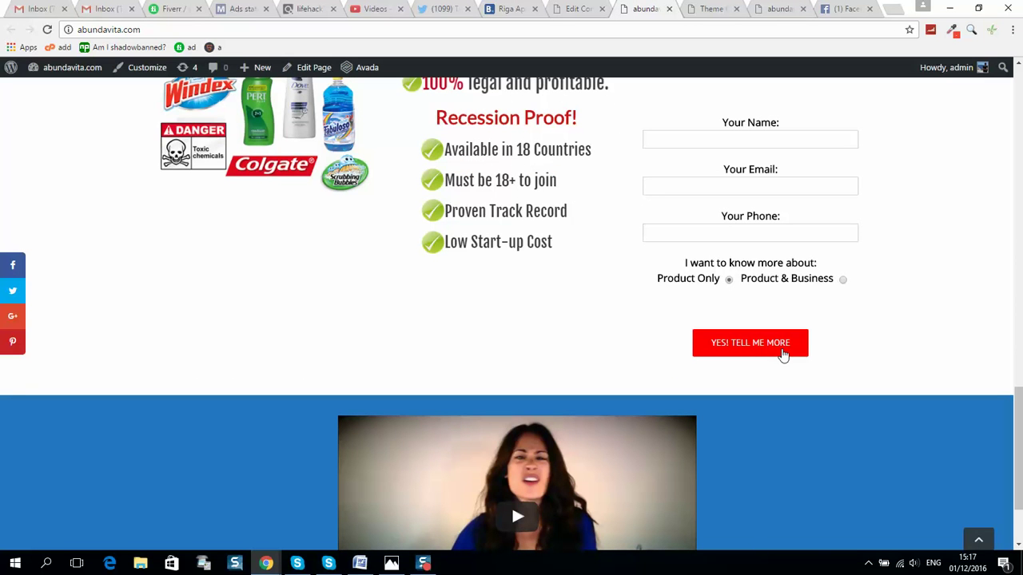
scroll(760, 276, up, 3)
scroll(754, 278, down, 2)
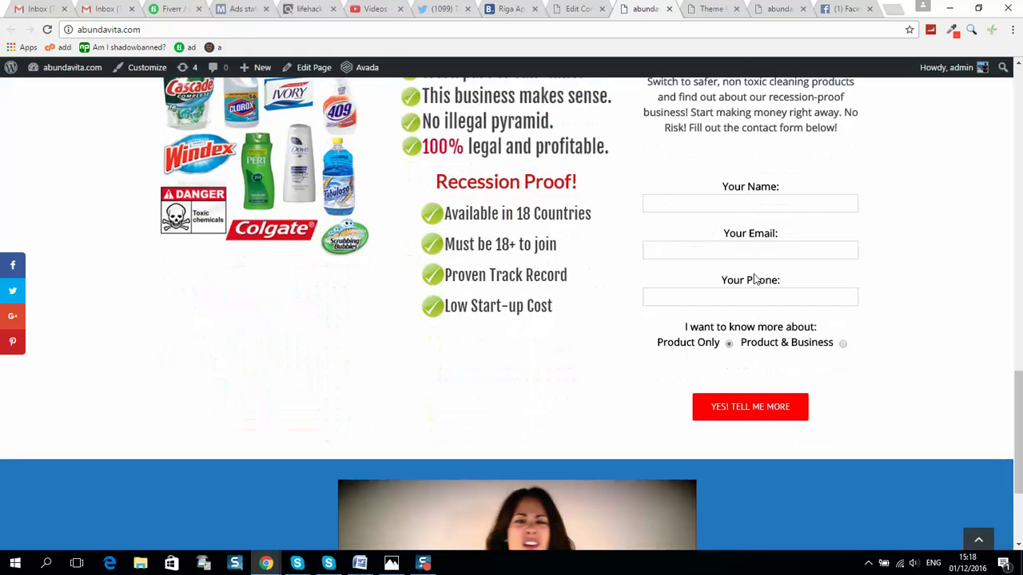